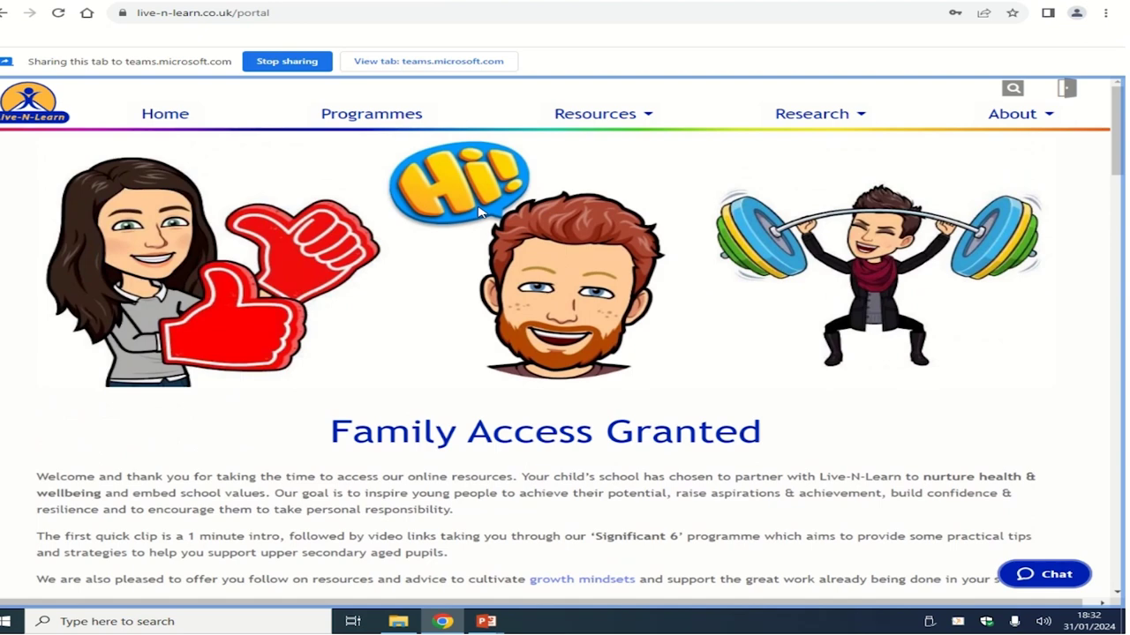
- Look through the Live-N-Learn family portal, including the welcome text, Significant 6 videos, posters and downloadable handouts, workbooks and planners
scroll(411, 342, "down", 8)
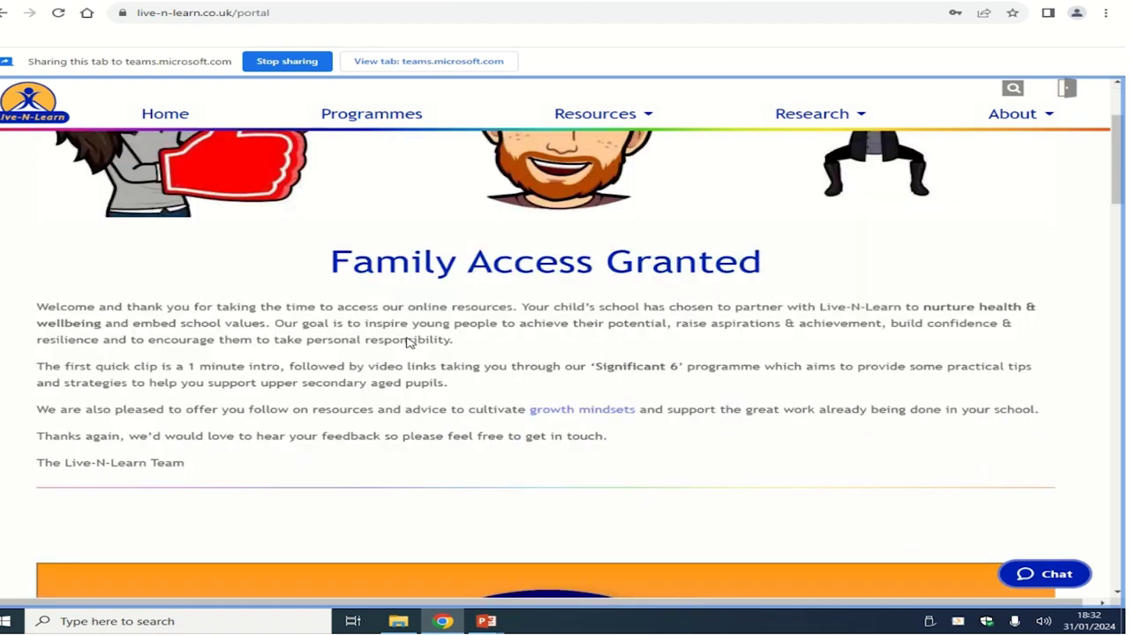
scroll(412, 348, "down", 4)
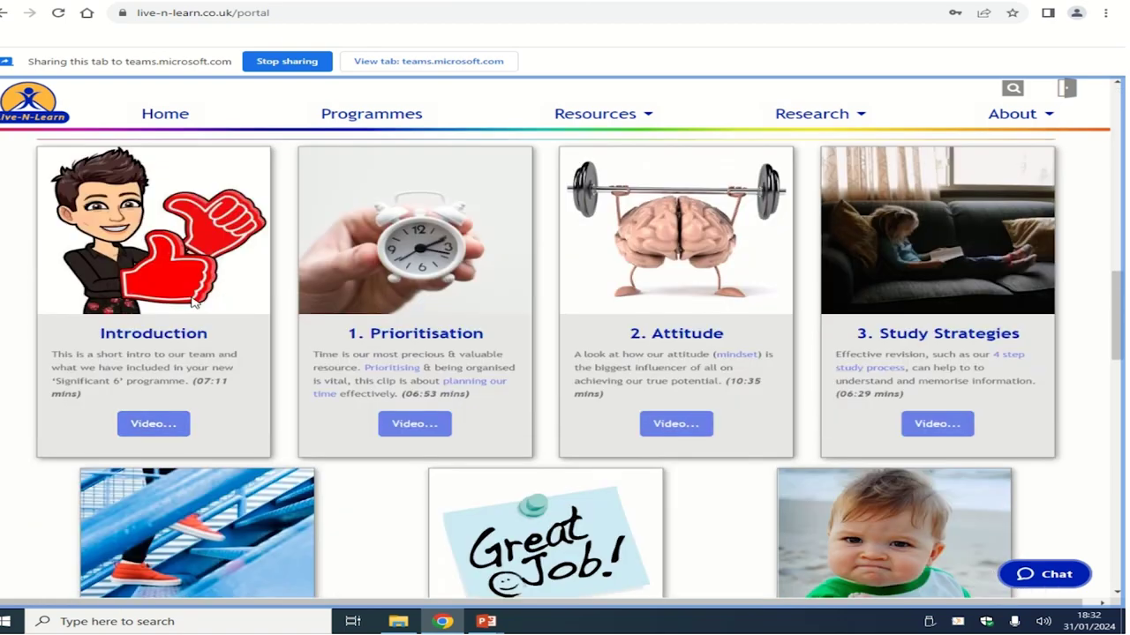
scroll(840, 413, "down", 2)
scroll(840, 409, "down", 10)
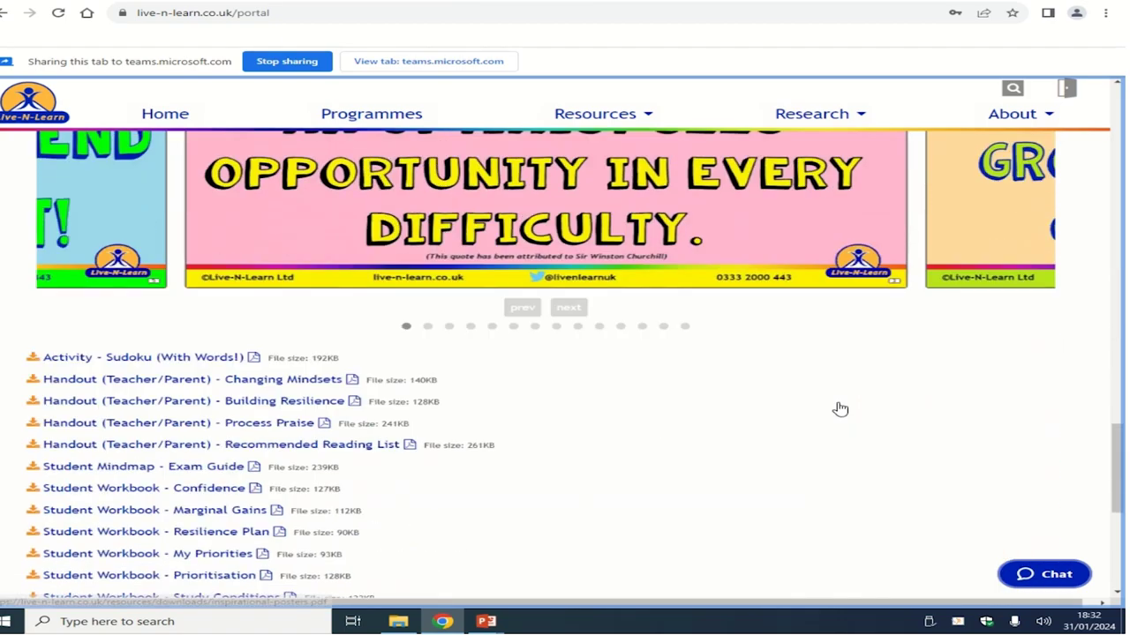
scroll(840, 409, "up", 2)
scroll(839, 409, "down", 1)
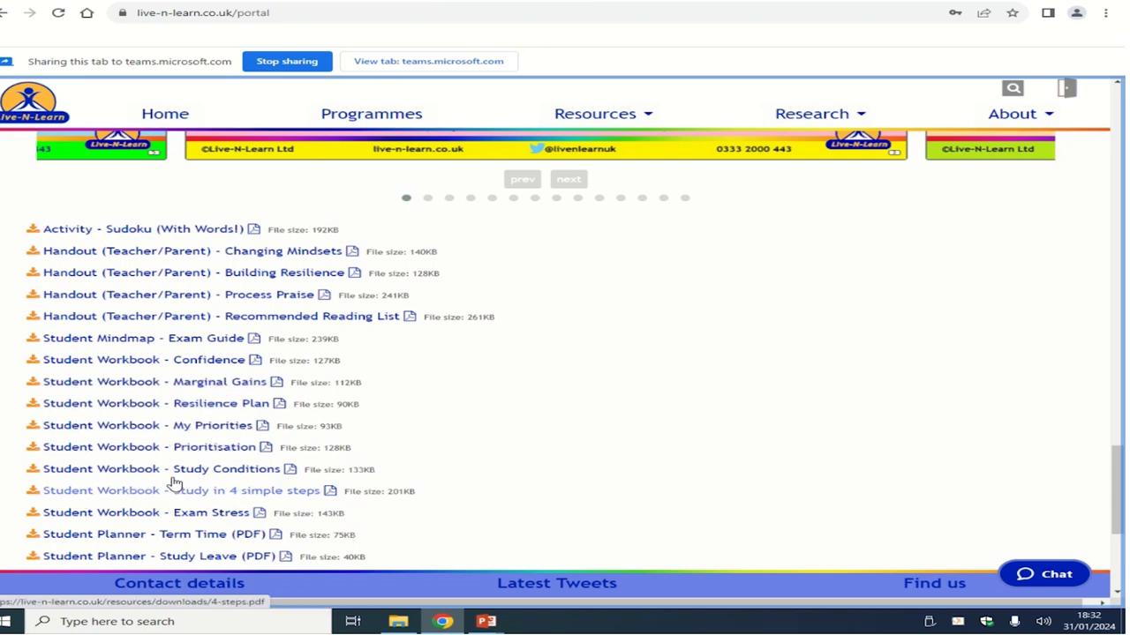
scroll(309, 466, "down", 1)
scroll(164, 464, "up", 1)
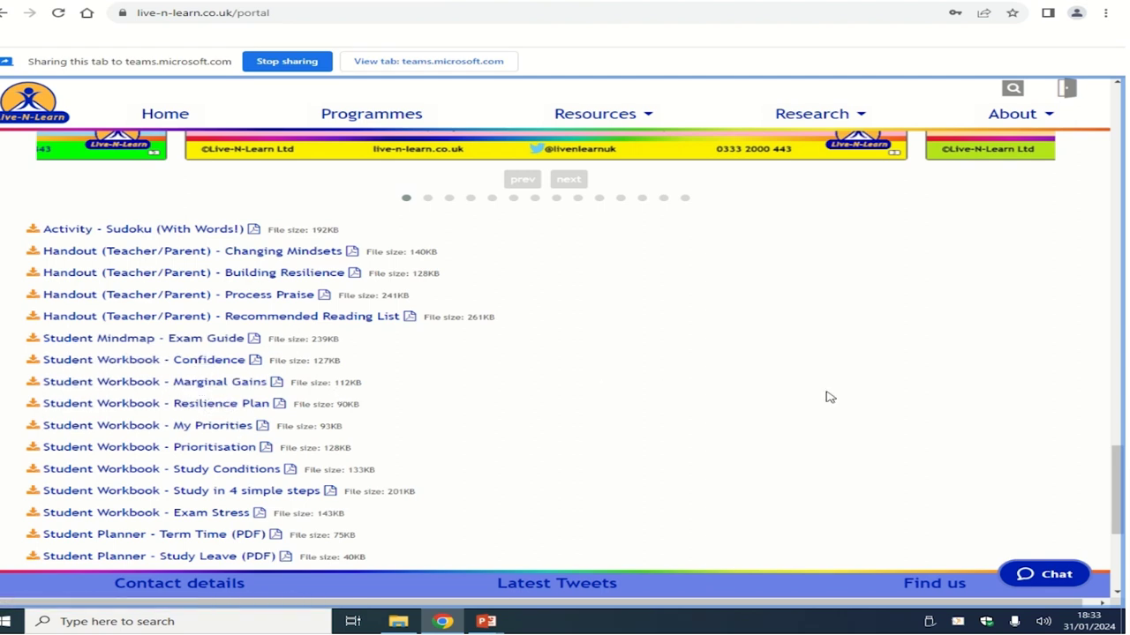
scroll(826, 397, "up", 8)
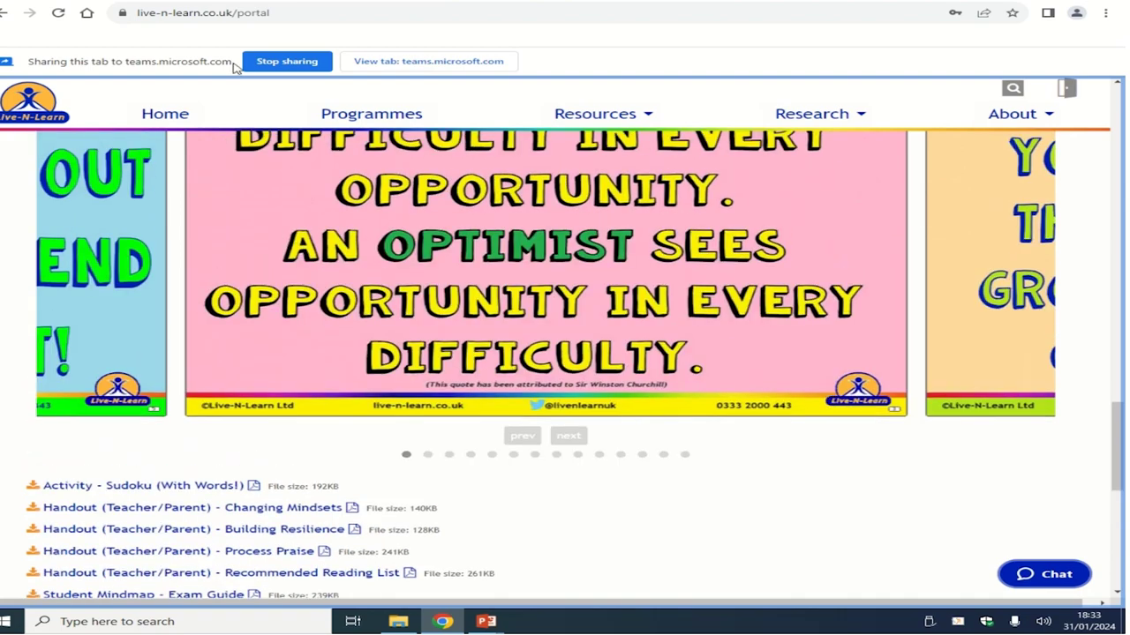
scroll(541, 325, "up", 12)
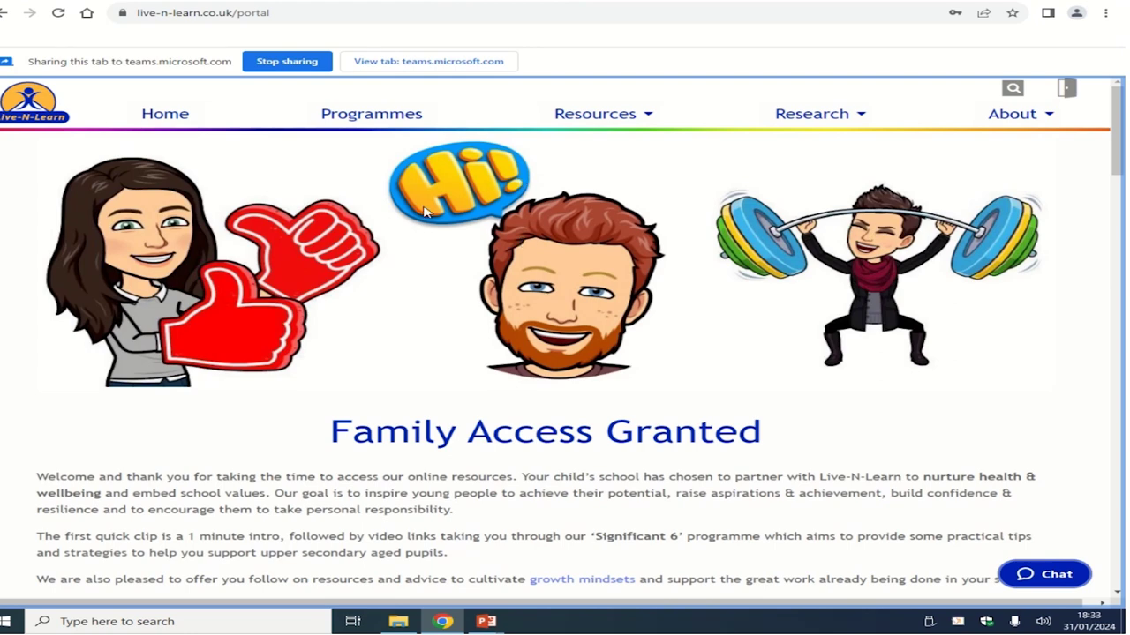
- Go back to the Achieve home page and look over the My Courses list and the learning tools beneath it
key("alt+Left")
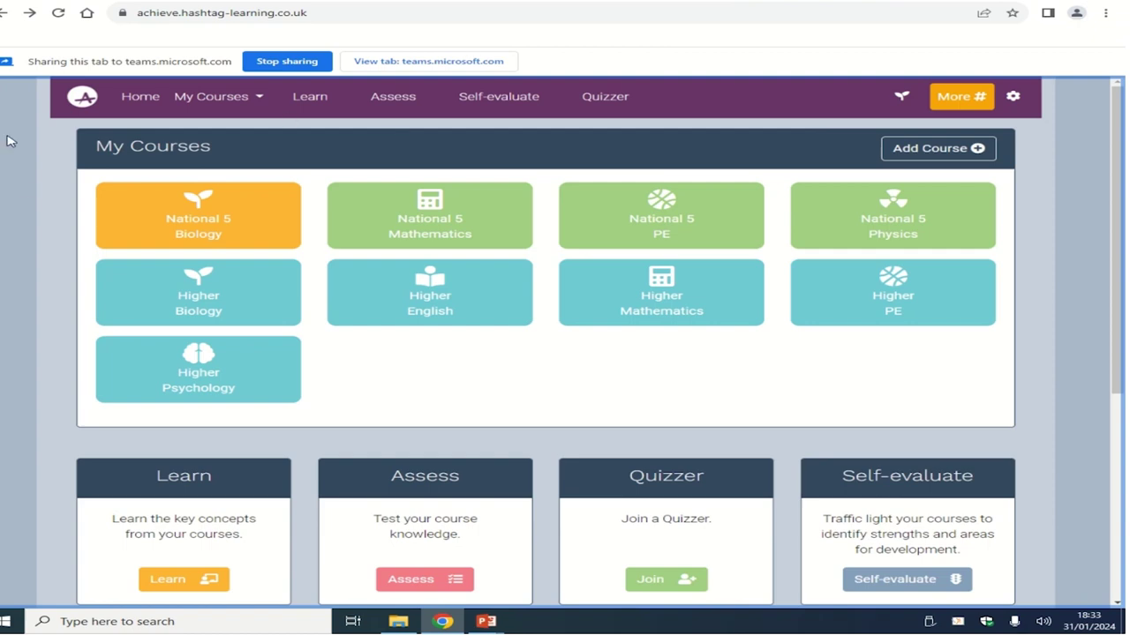
scroll(809, 330, "down", 3)
scroll(810, 330, "up", 3)
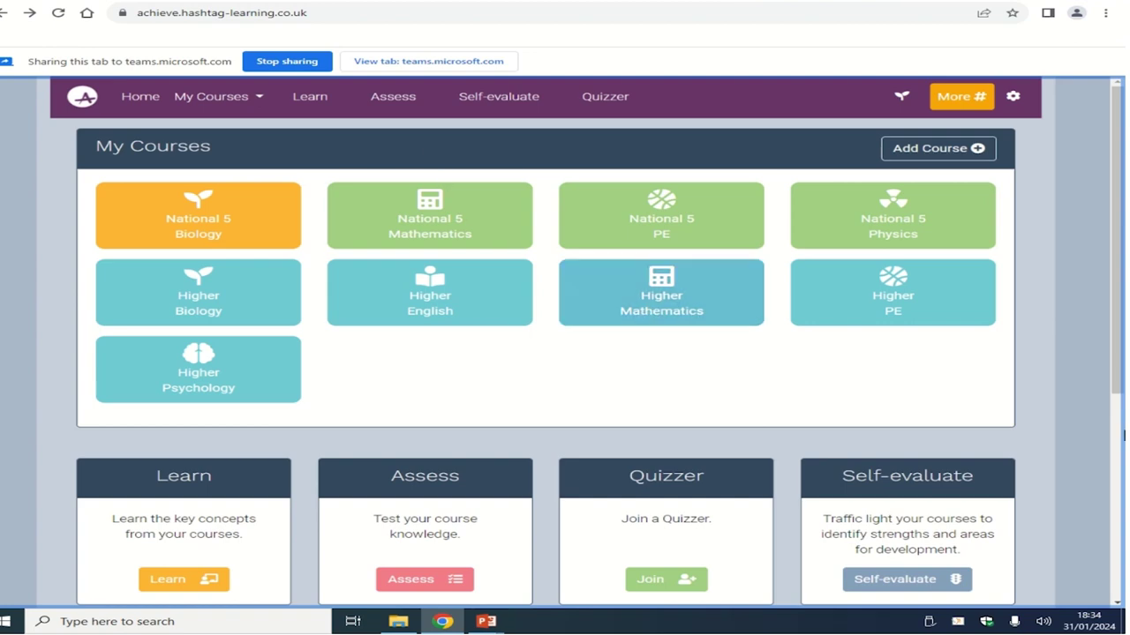
- Open the National 5 Biology course's self-evaluation overview and examine its unit summary and rated concepts
left_click(213, 228)
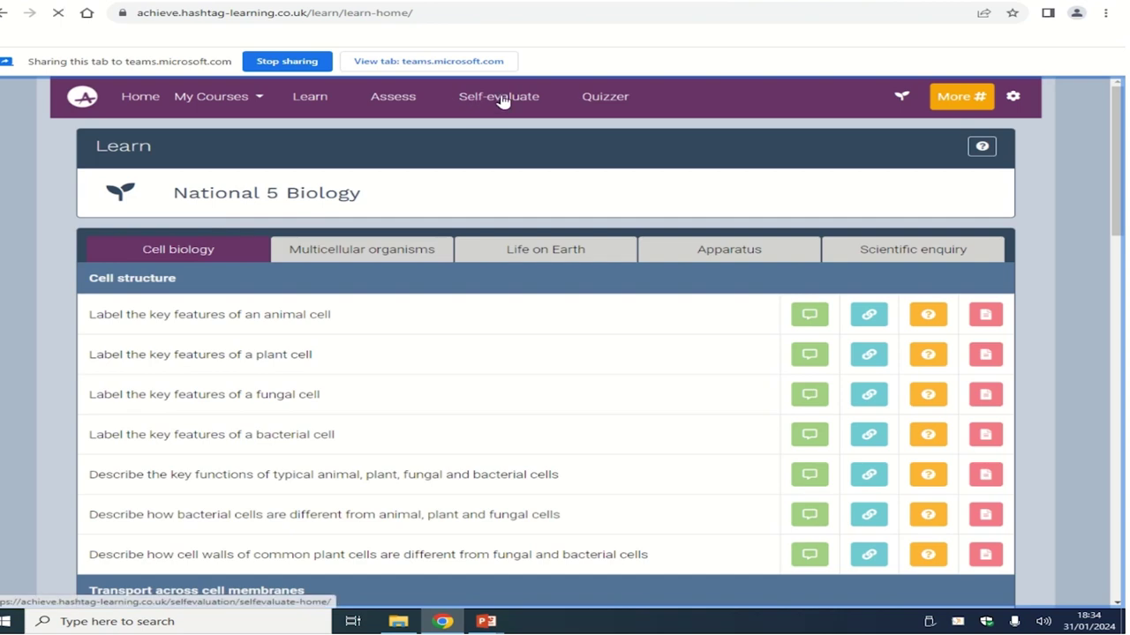
left_click(499, 98)
scroll(486, 273, "down", 3)
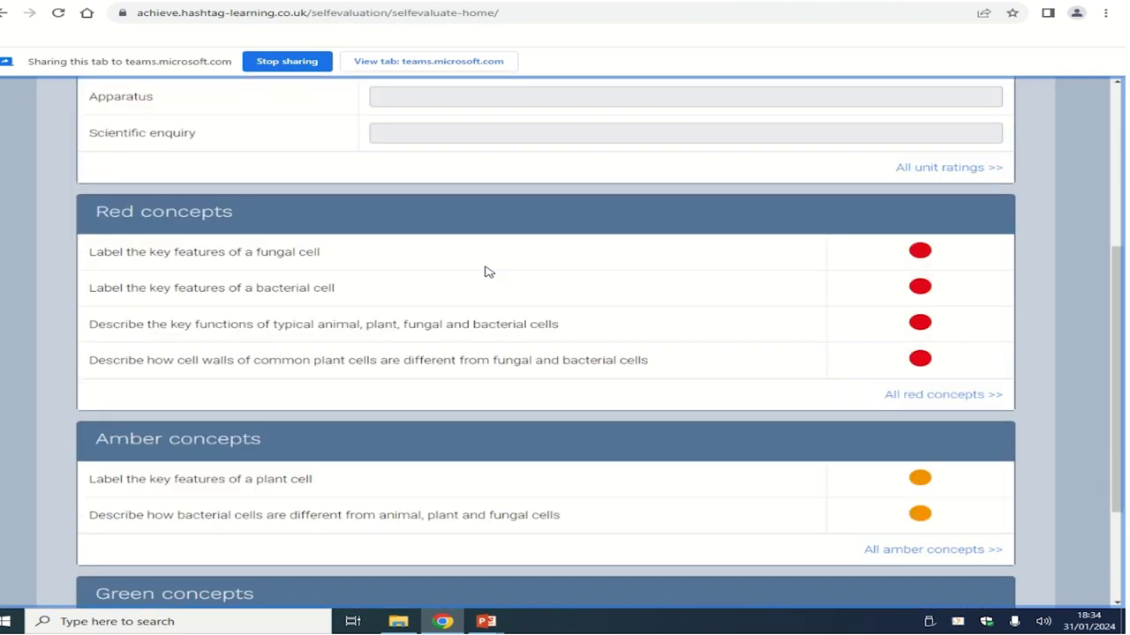
scroll(486, 270, "down", 2)
scroll(486, 270, "up", 6)
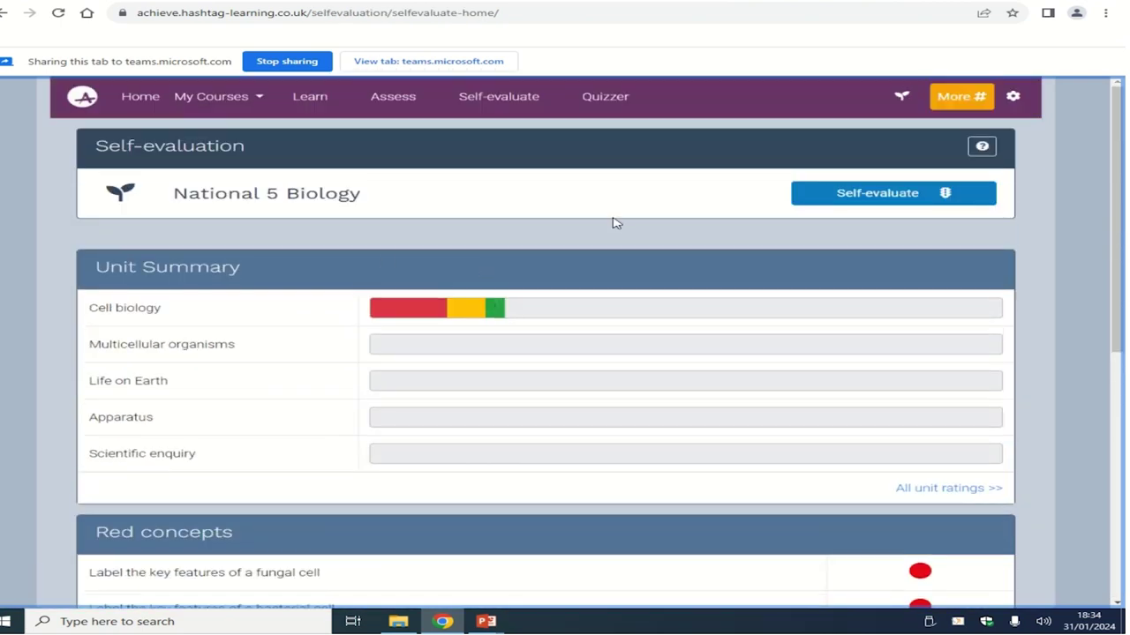
scroll(658, 280, "down", 1)
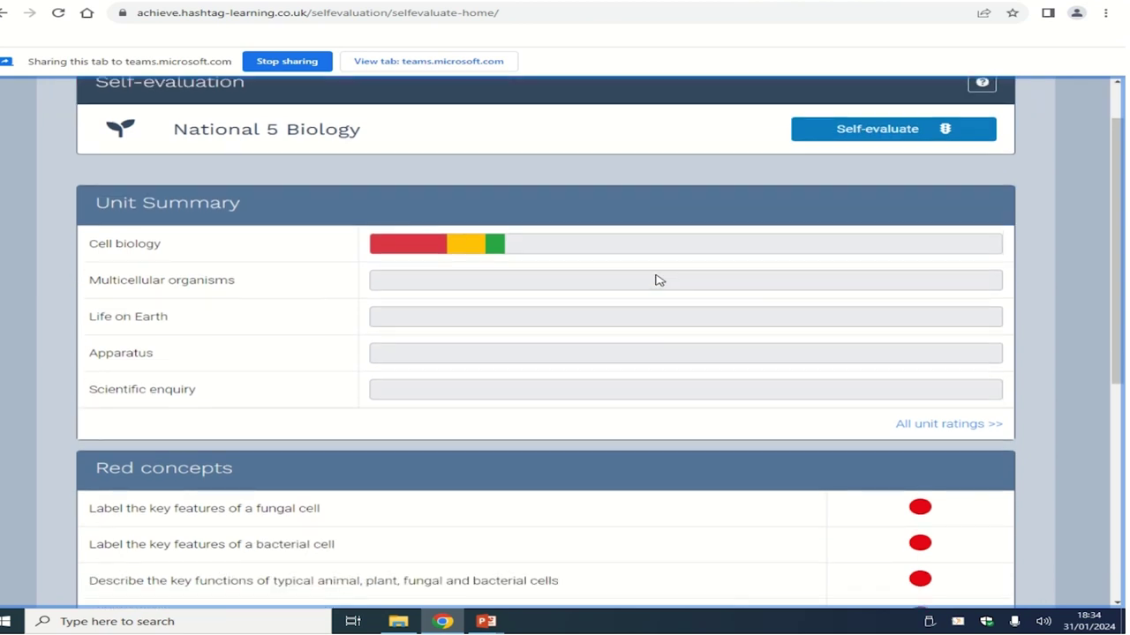
- Open the National 5 Biology self-evaluation form and examine the traffic-light ratings for the Cell biology concepts
left_click(898, 129)
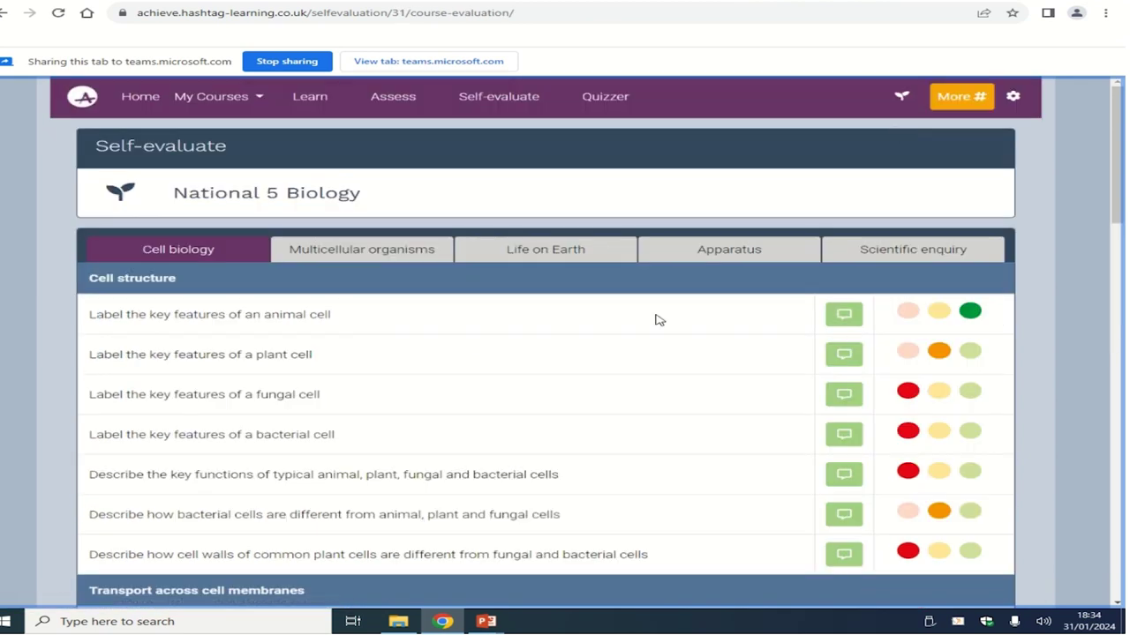
scroll(490, 335, "down", 1)
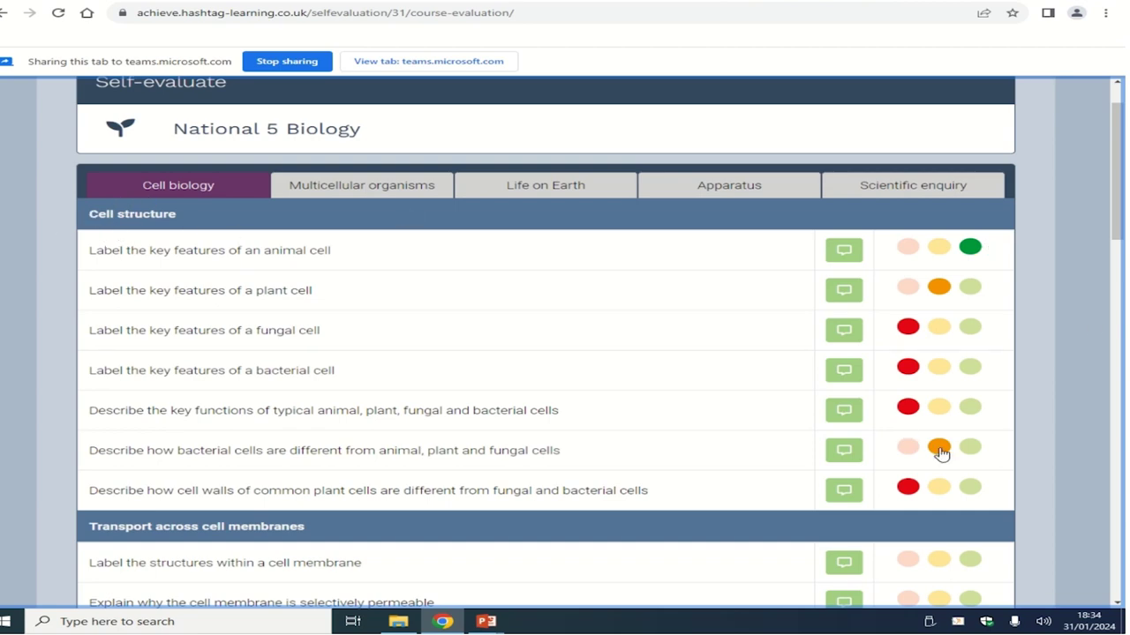
scroll(504, 315, "up", 1)
scroll(774, 384, "down", 6)
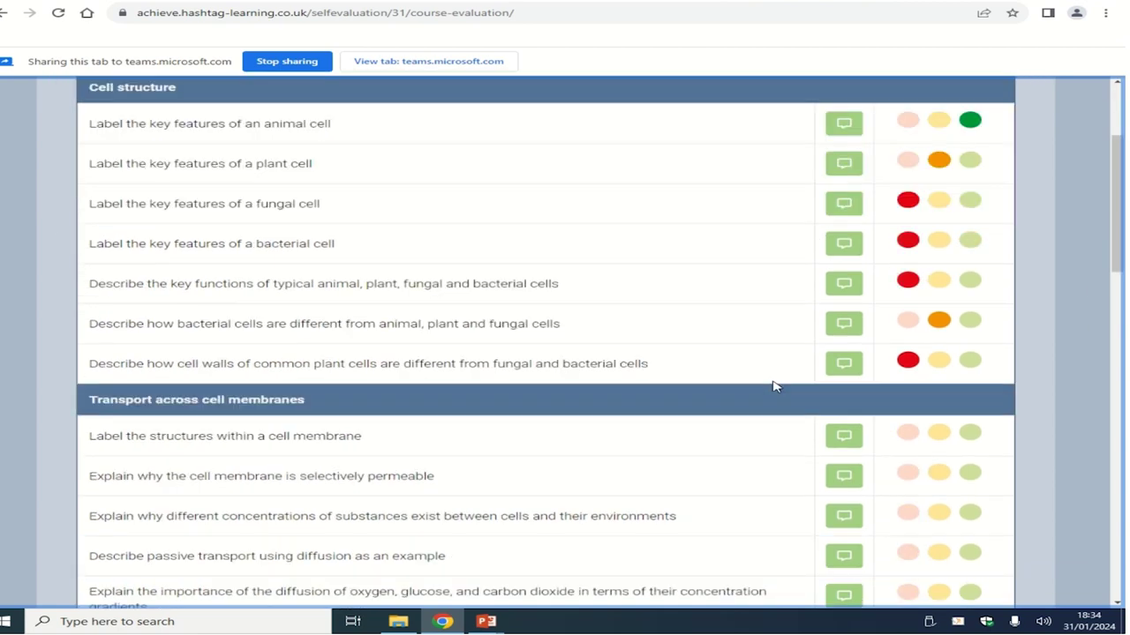
scroll(774, 386, "up", 5)
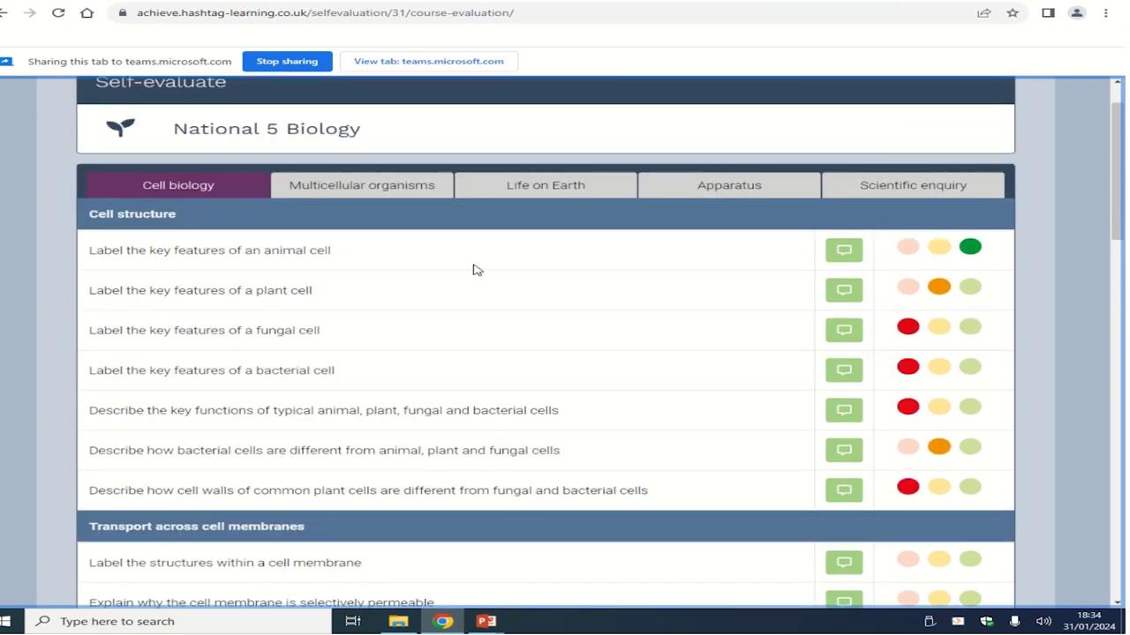
- Return to the self-evaluation overview and review the red, amber and green concept lists and the unit summary
left_click(2, 19)
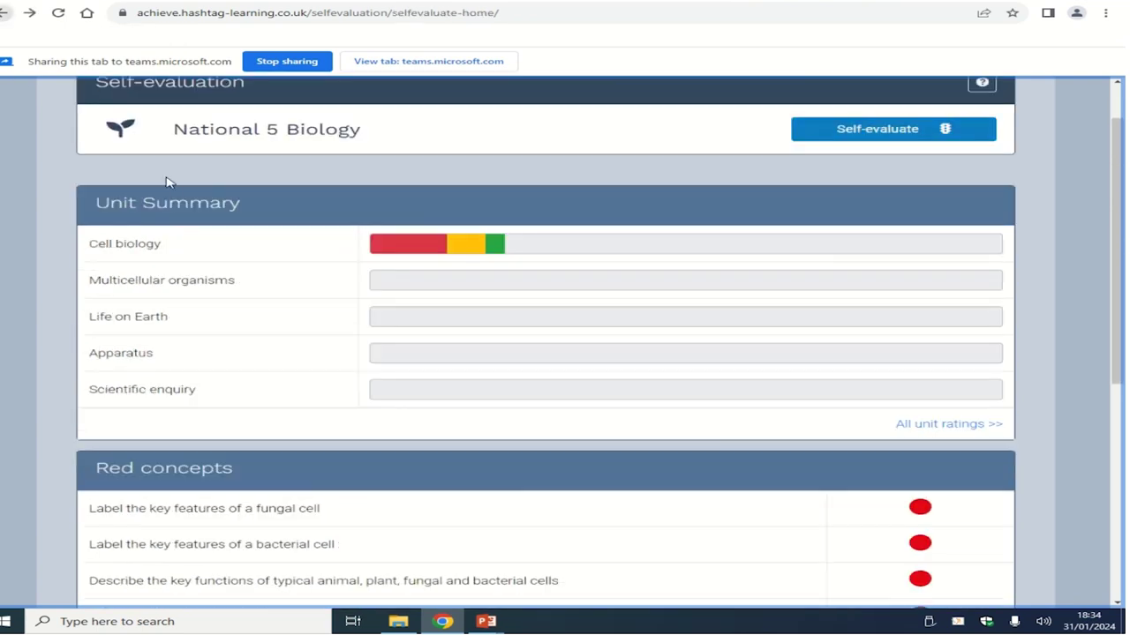
scroll(505, 385, "down", 2)
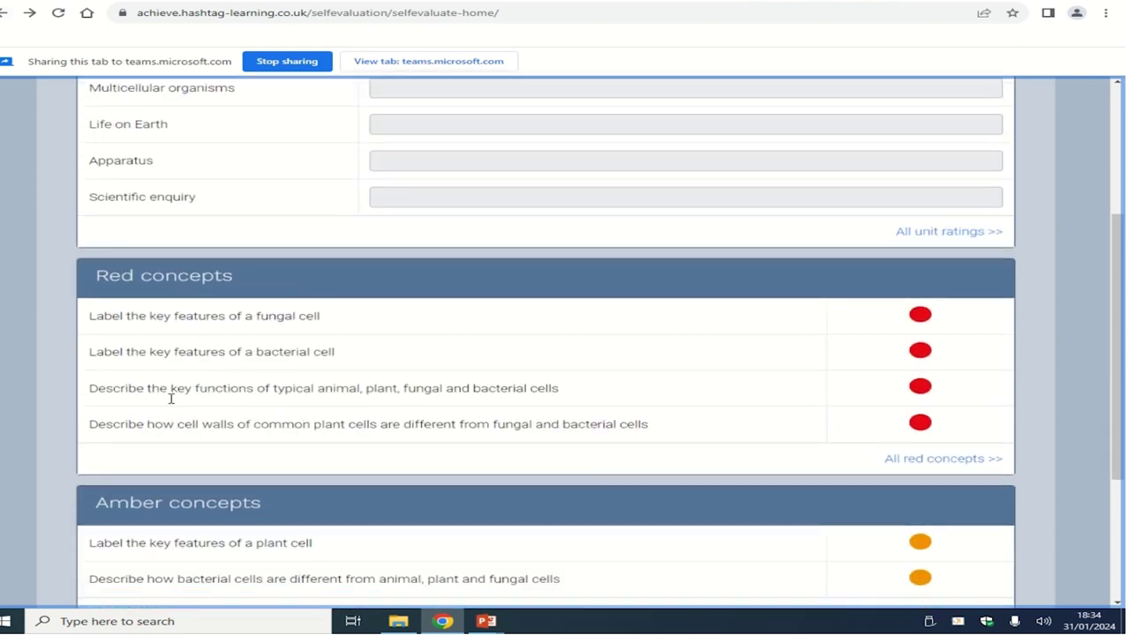
scroll(556, 355, "down", 2)
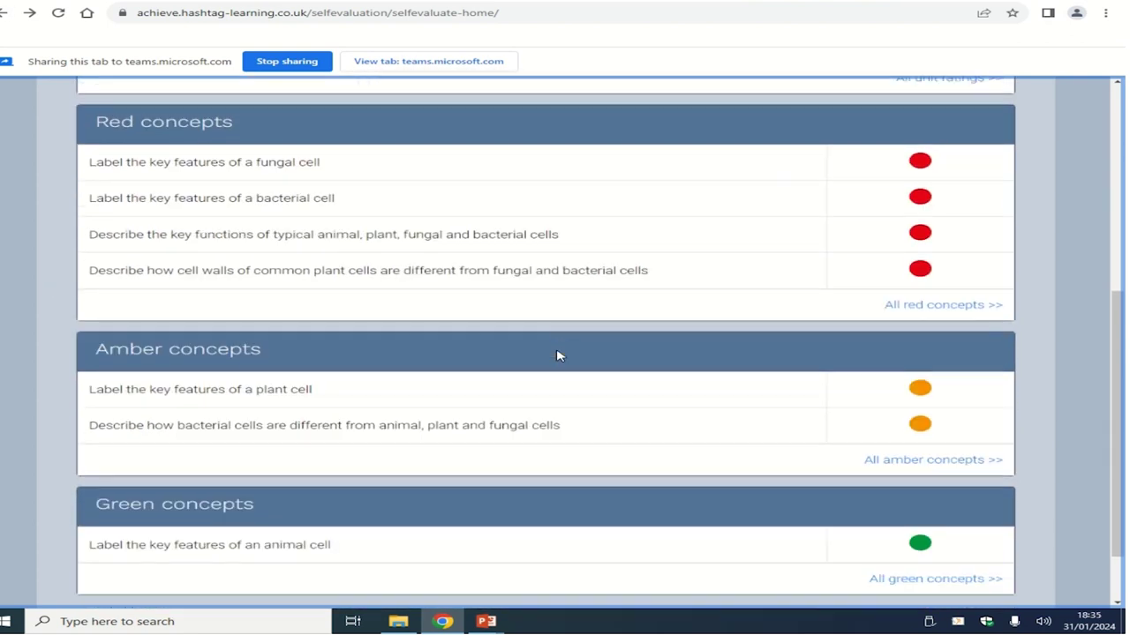
scroll(557, 356, "down", 1)
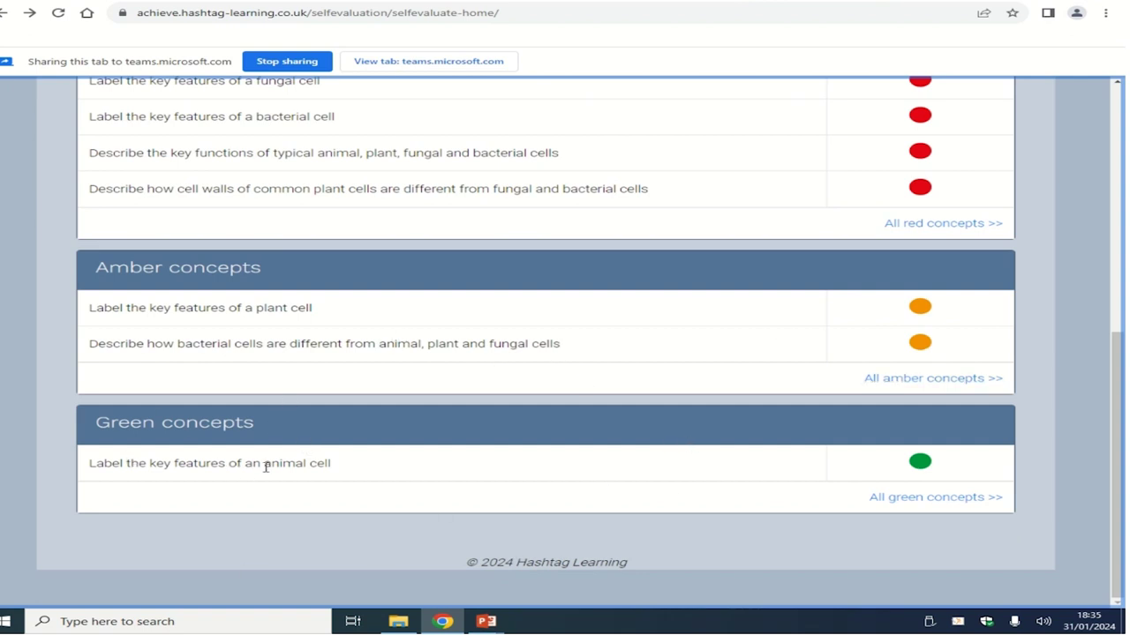
scroll(266, 466, "up", 2)
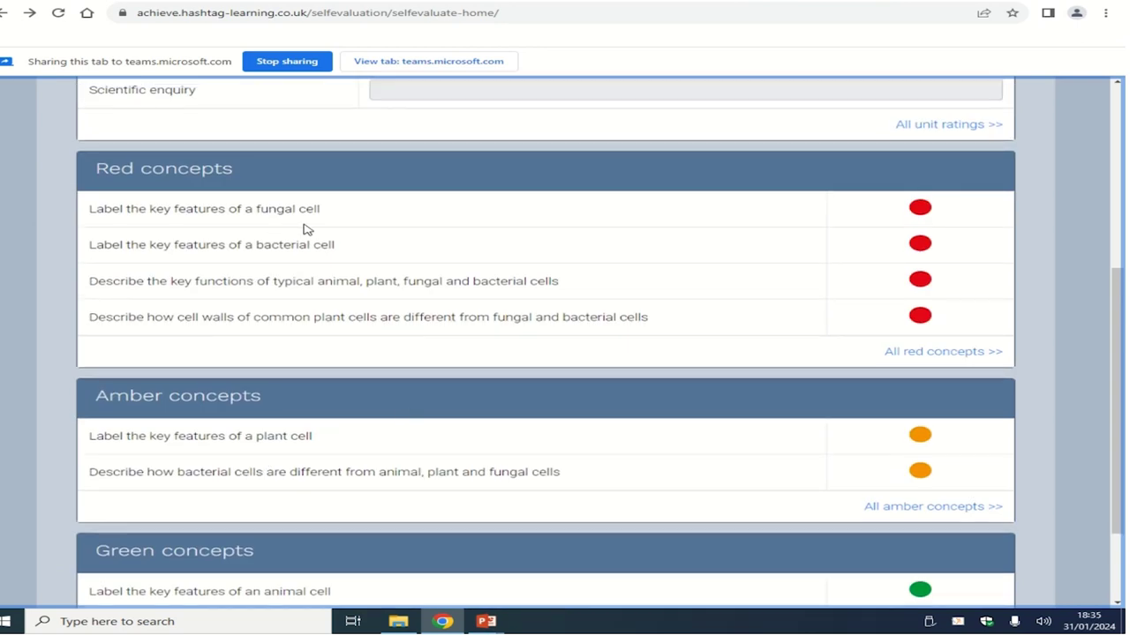
scroll(472, 314, "up", 2)
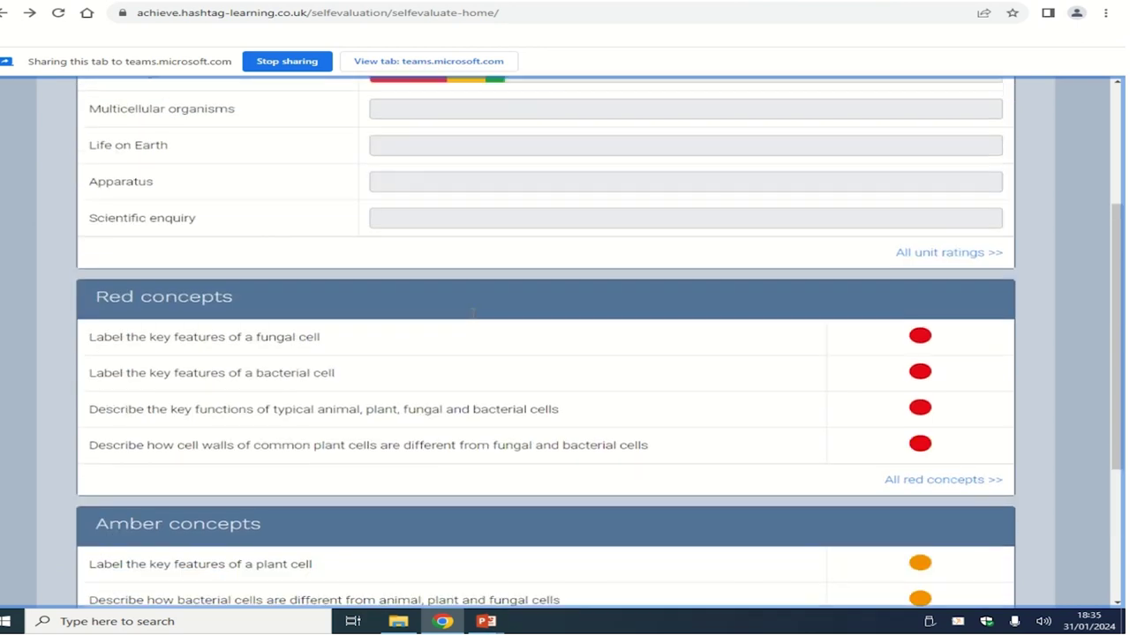
scroll(472, 318, "up", 4)
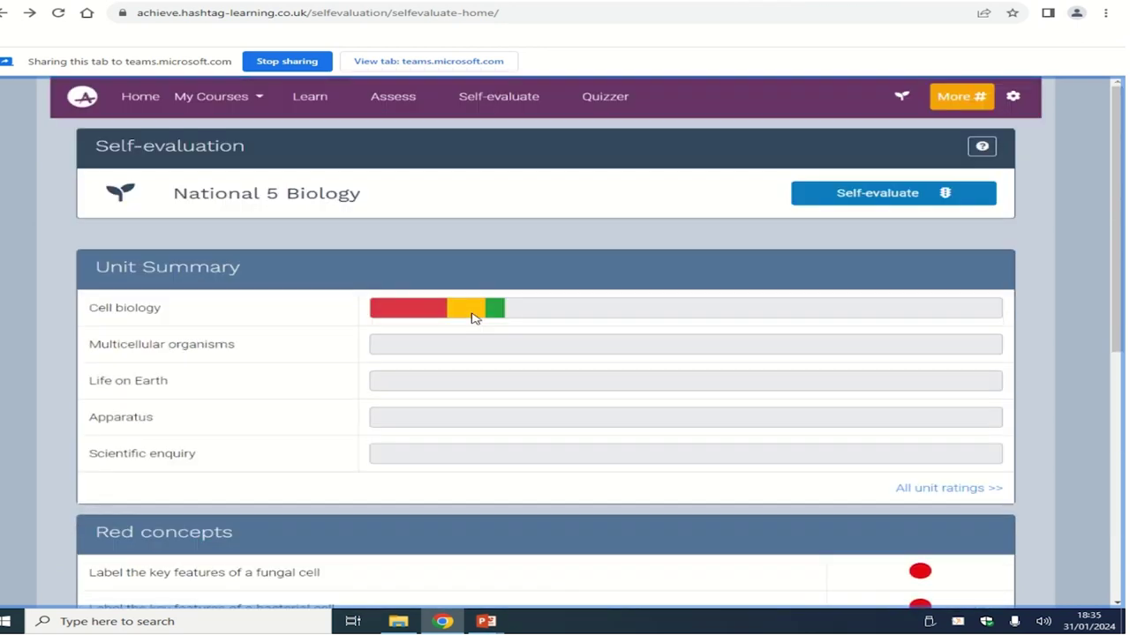
- Open the National 5 Biology Assess page and look over the assigned tests, assessment options and assessment profile
left_click(387, 102)
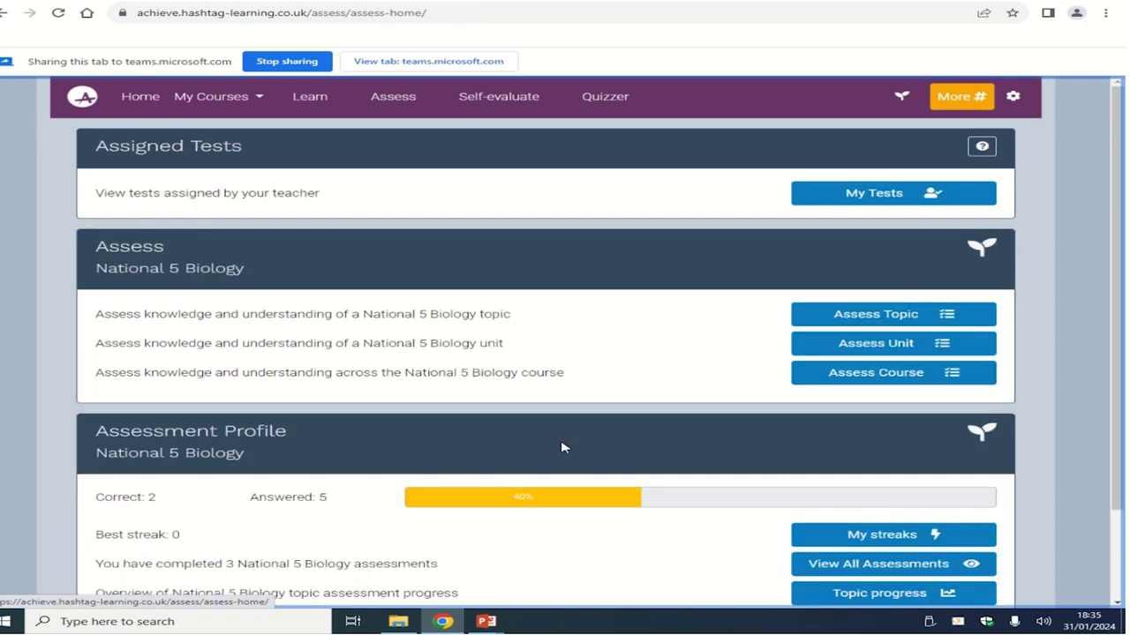
scroll(535, 338, "down", 2)
scroll(462, 397, "up", 2)
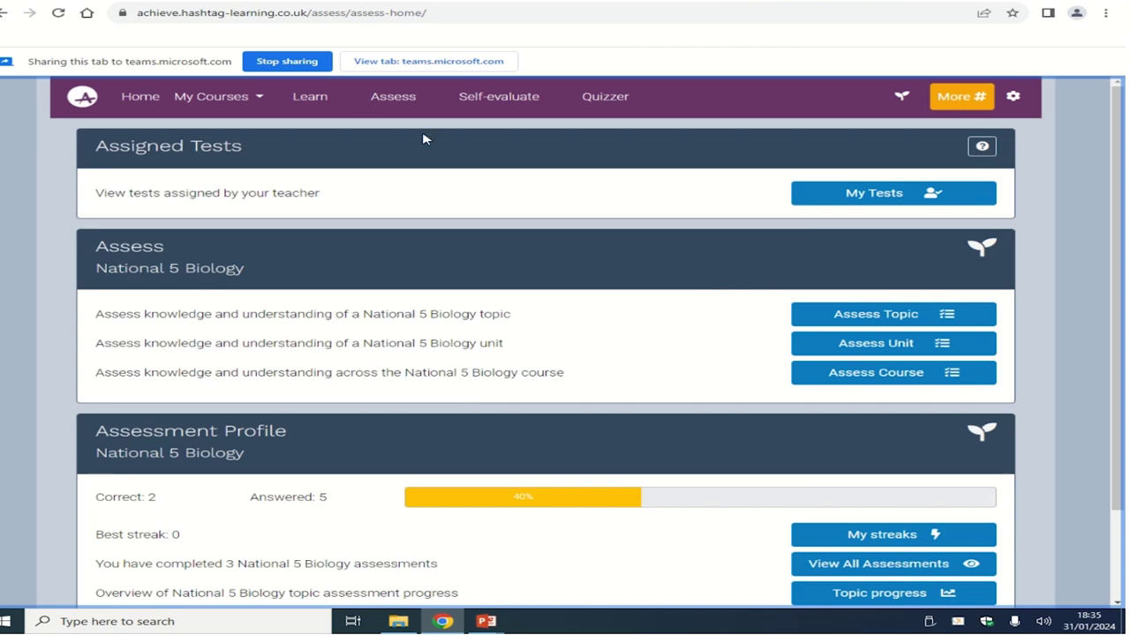
- View the past paper questions for labelling an animal cell in the National 5 Biology Learn section, and close them
left_click(323, 104)
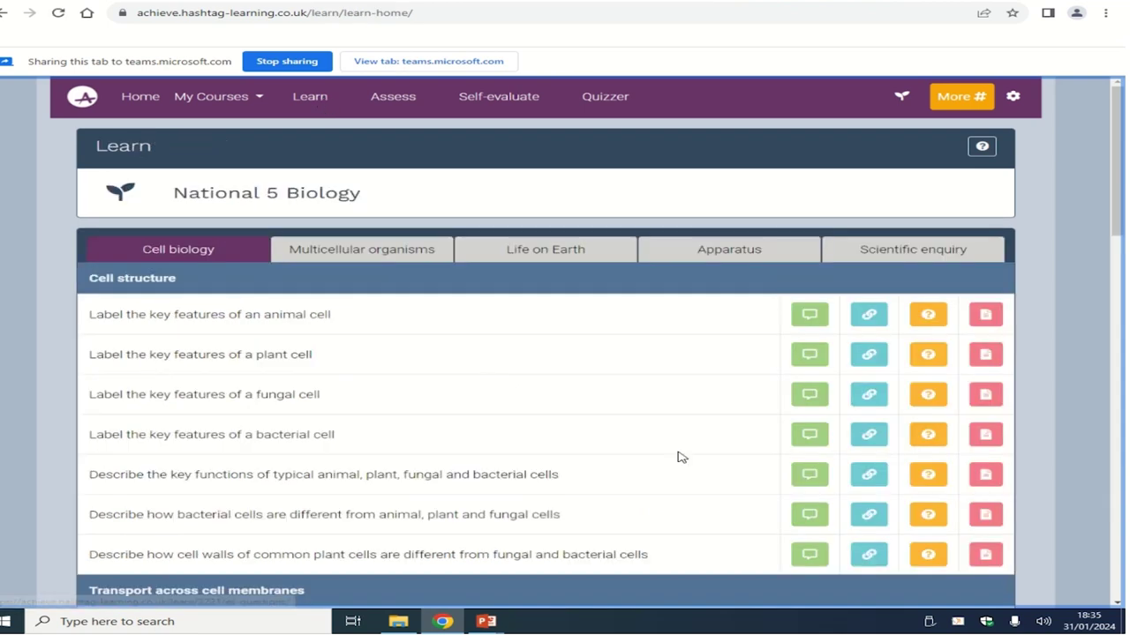
scroll(680, 459, "down", 1)
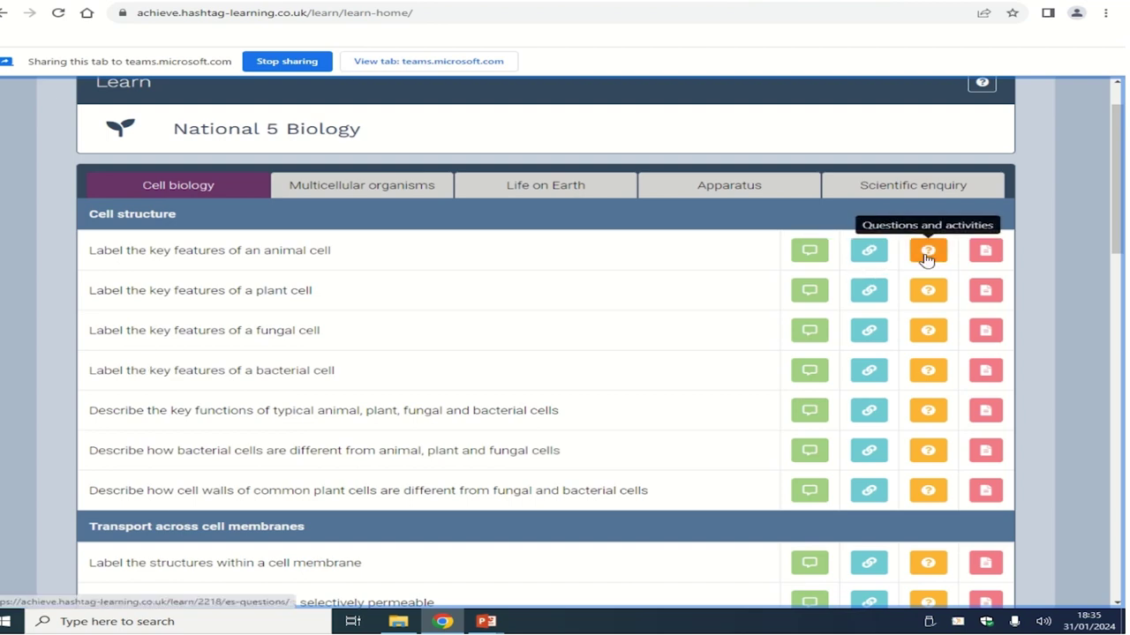
left_click(983, 258)
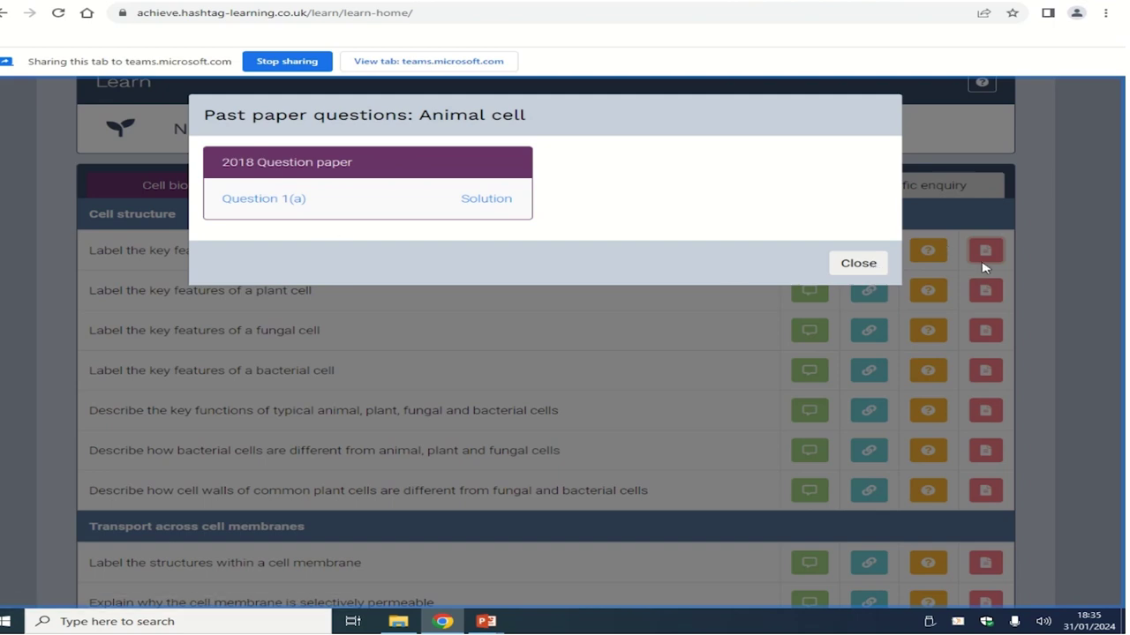
left_click(856, 263)
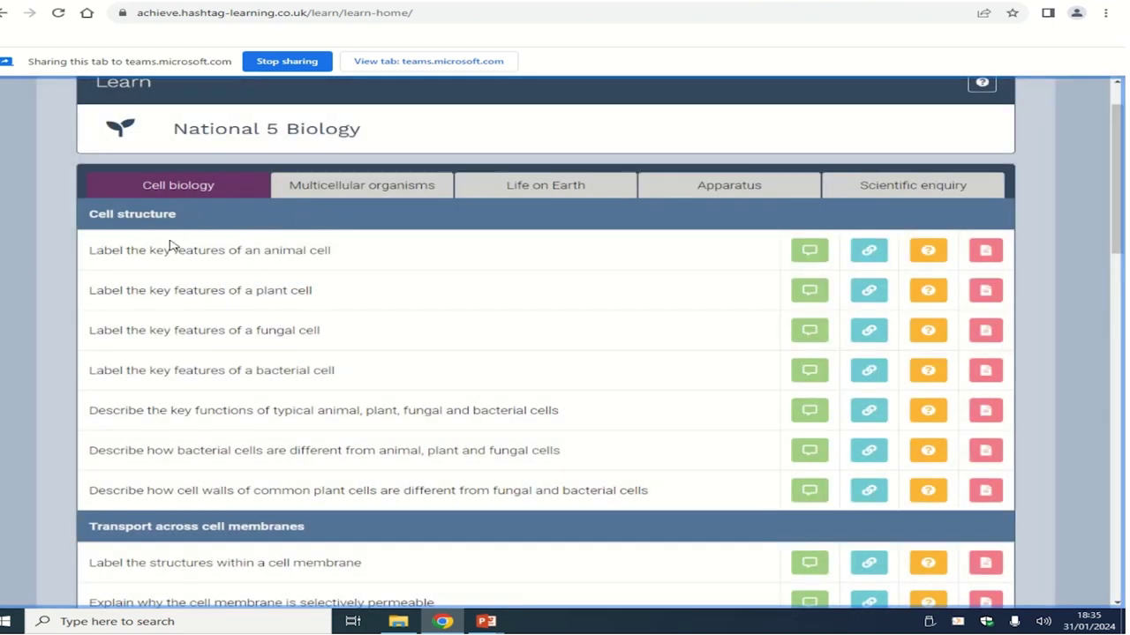
- Browse the Learn concepts unit by unit, covering Cell biology, Multicellular organisms, Life on Earth, Apparatus and Scientific enquiry
left_click(352, 188)
left_click(598, 256)
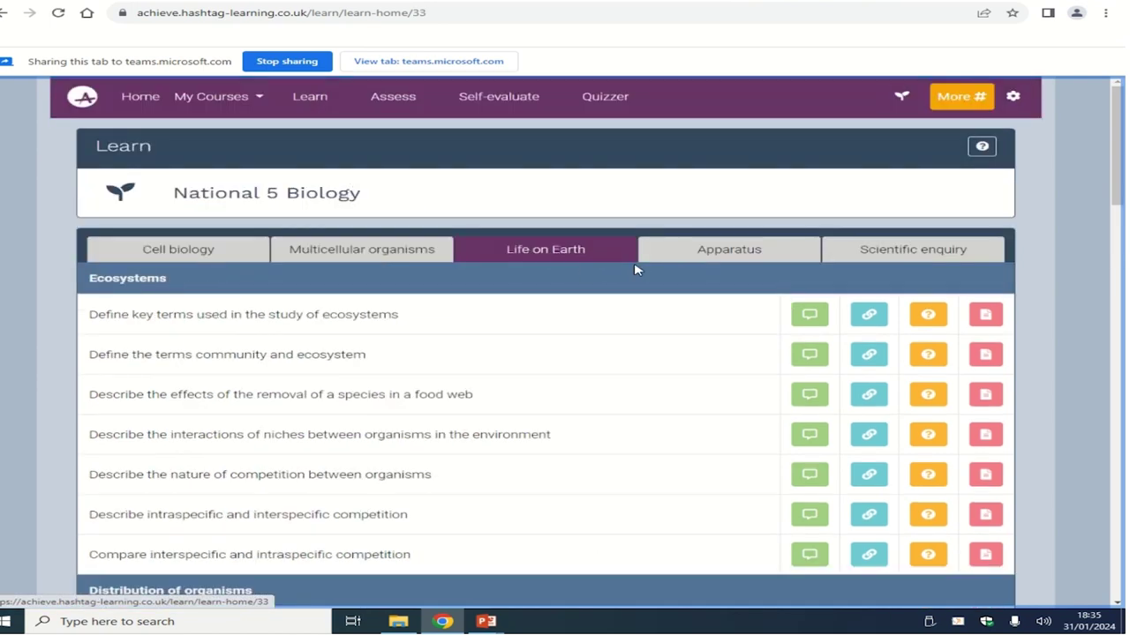
left_click(755, 262)
left_click(884, 255)
left_click(503, 258)
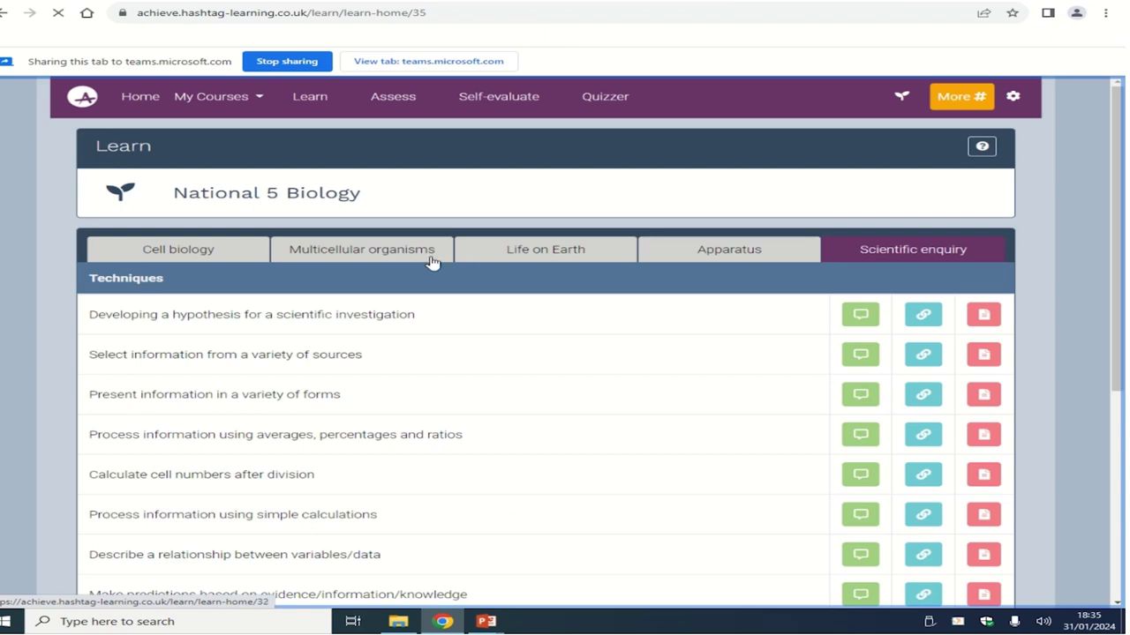
left_click(351, 250)
left_click(171, 253)
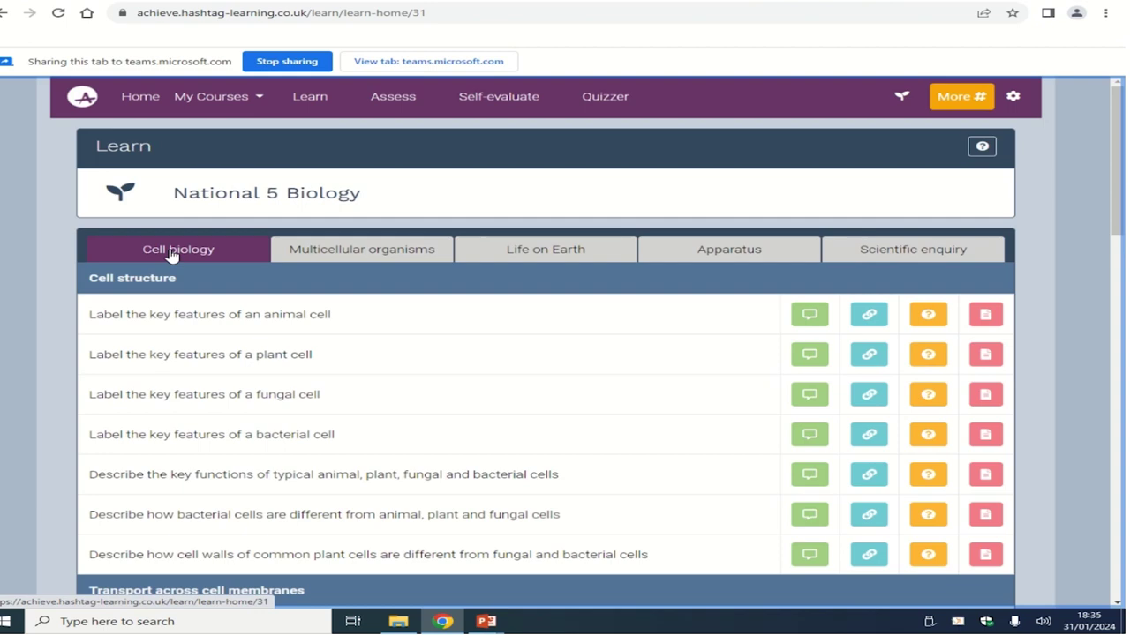
left_click(411, 256)
left_click(541, 256)
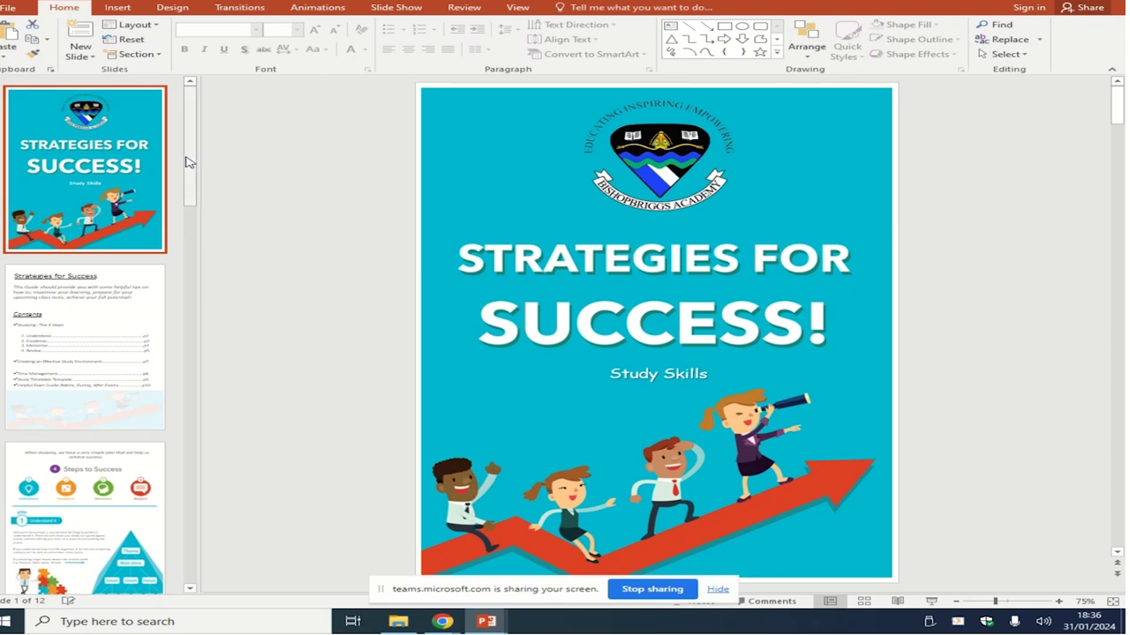
- Look through the opening slides of the Strategies for Success study guide and display the 4 Steps to Success slide
left_click_drag(186, 161, 194, 284)
left_click(150, 196)
key("Down")
key("Down")
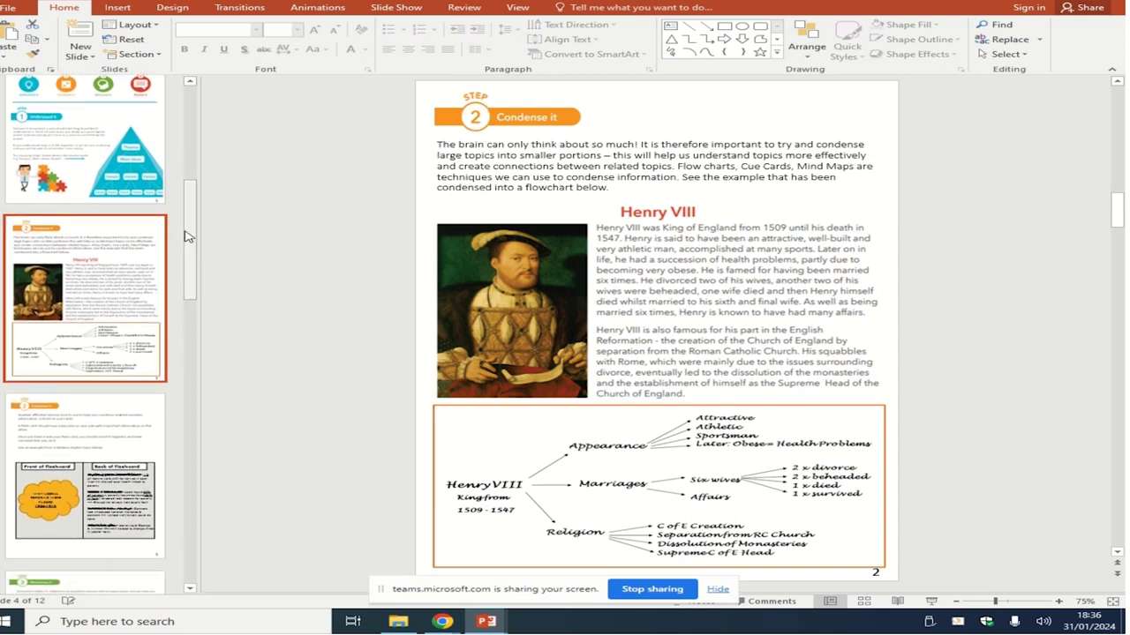
scroll(97, 265, "up", 3)
left_click(99, 220)
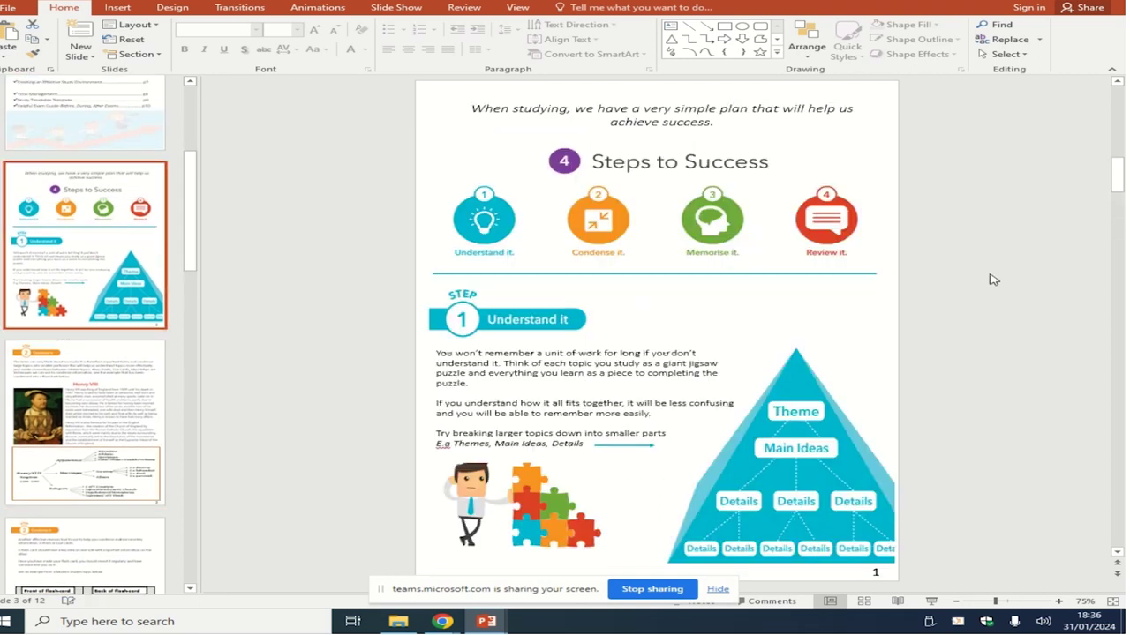